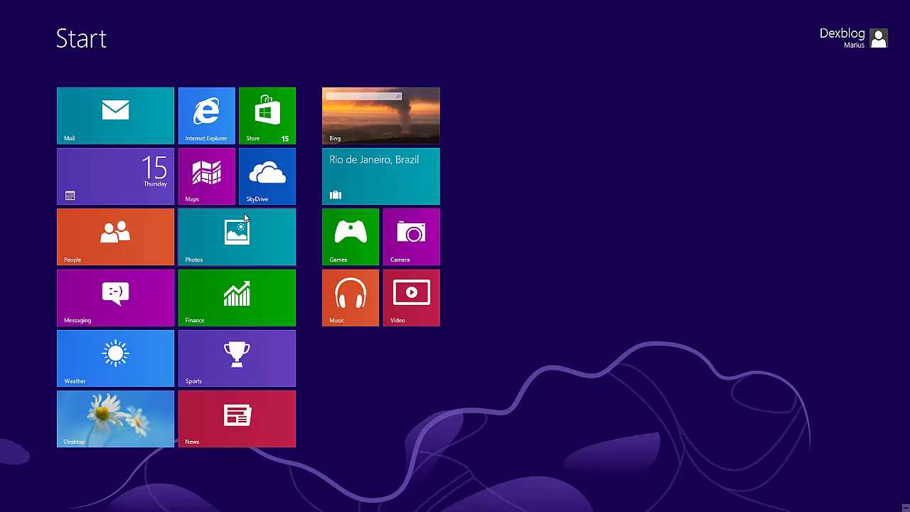
Launch Internet Explorer and navigate to google.com
click(215, 125)
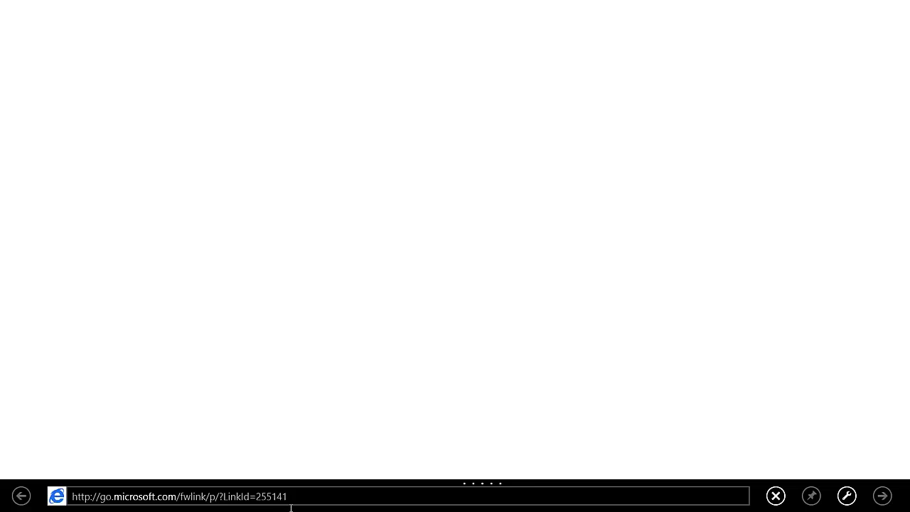
click(158, 499)
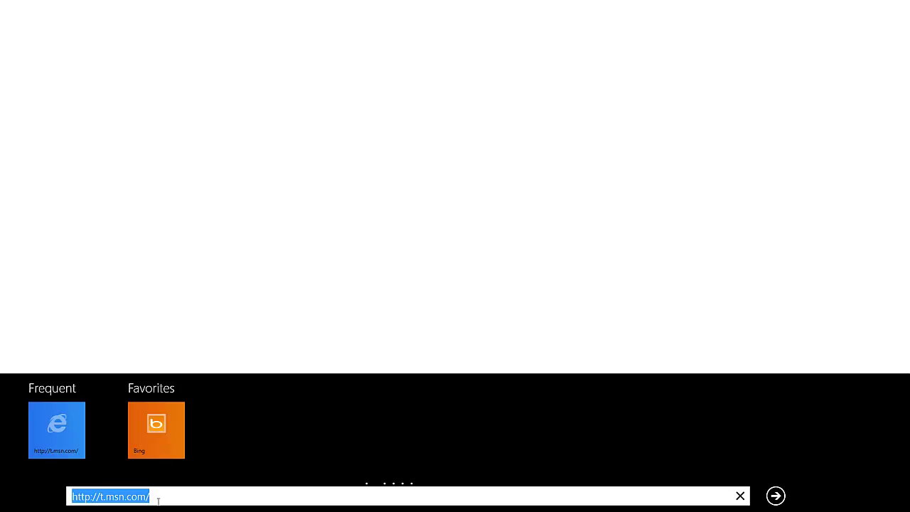
text(google.com)
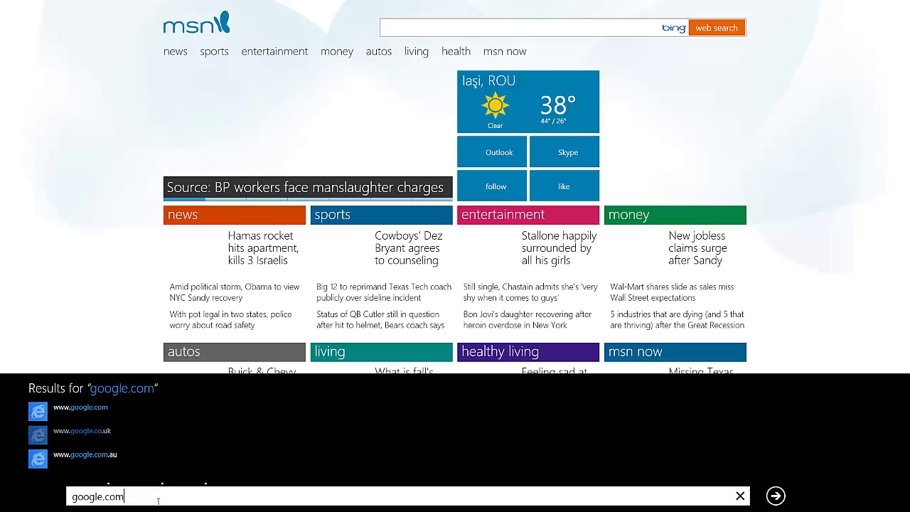
key(Return)
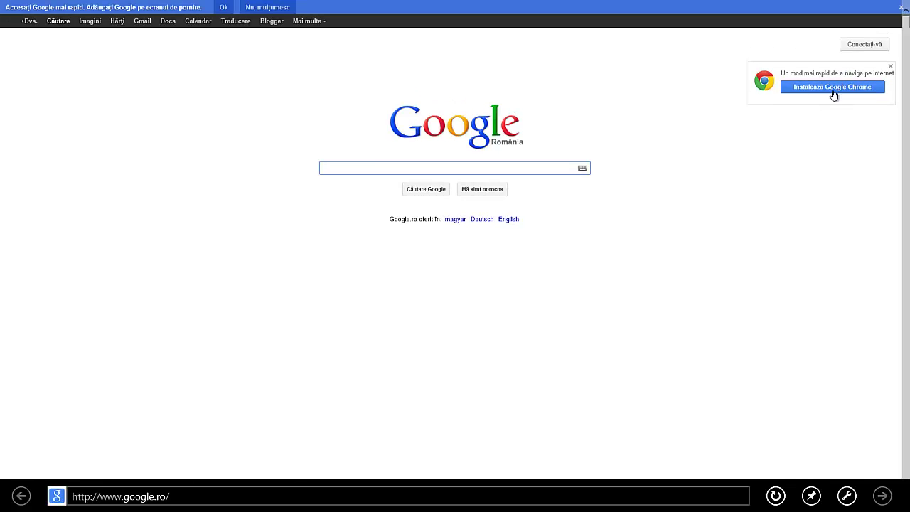
Search Google for google chrome and open the 'Descărcați Google Chrome' download result
click(361, 170)
text(google chrome)
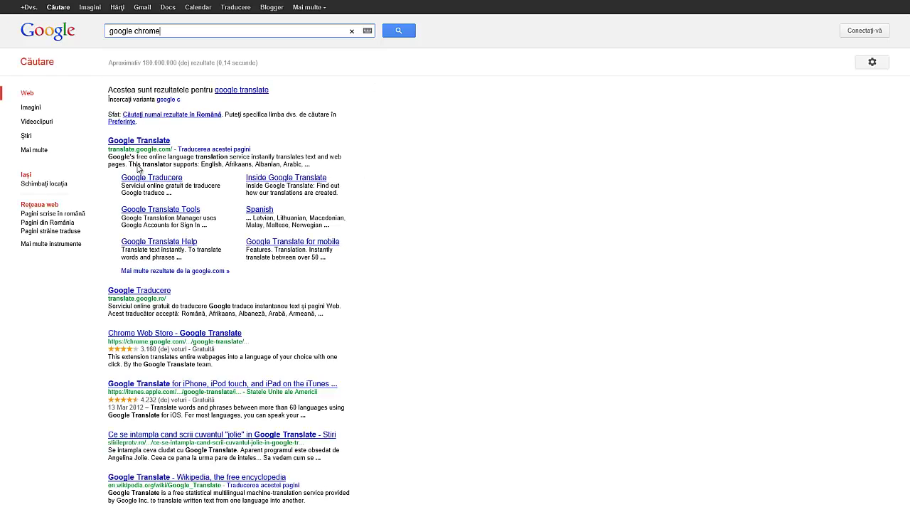
key(Return)
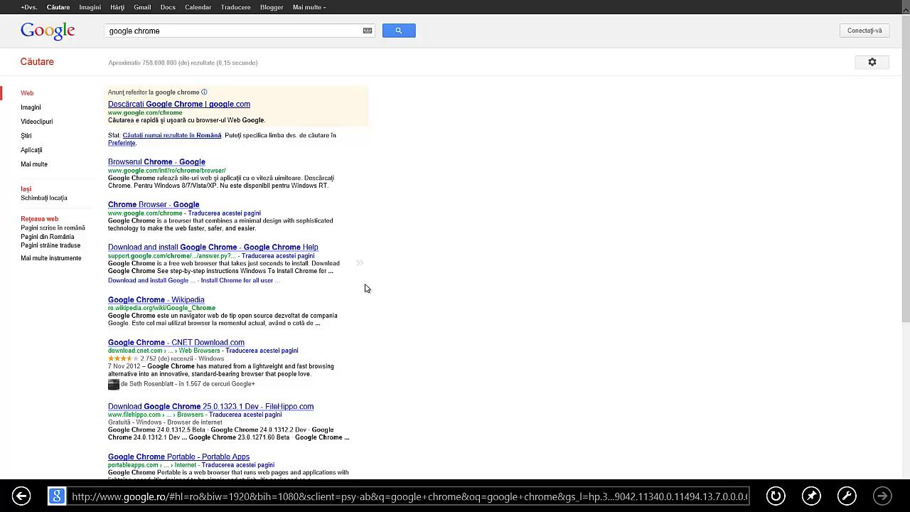
click(152, 105)
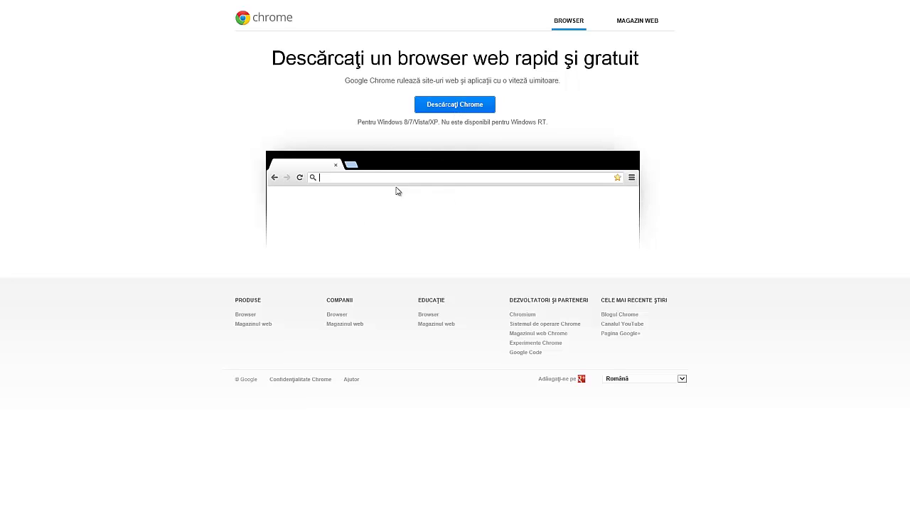
Switch the Chrome site to English – United States and start the Chrome download
click(463, 105)
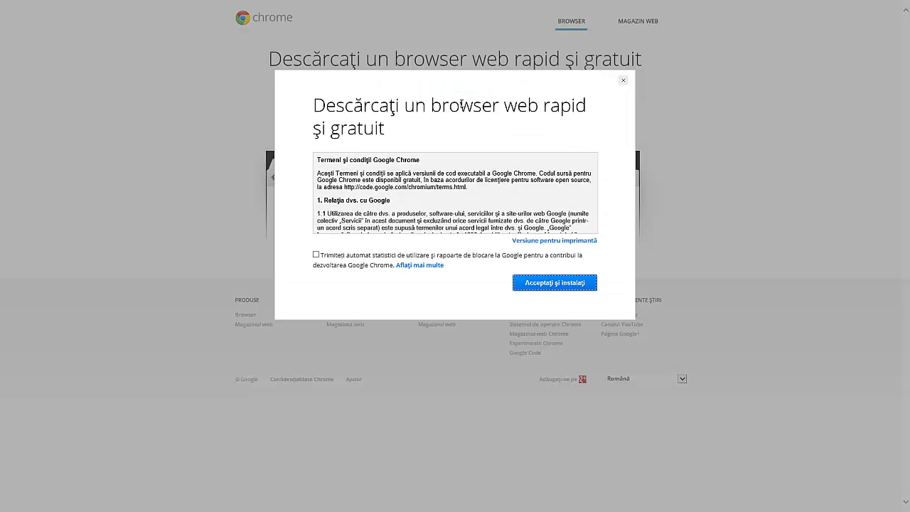
click(624, 82)
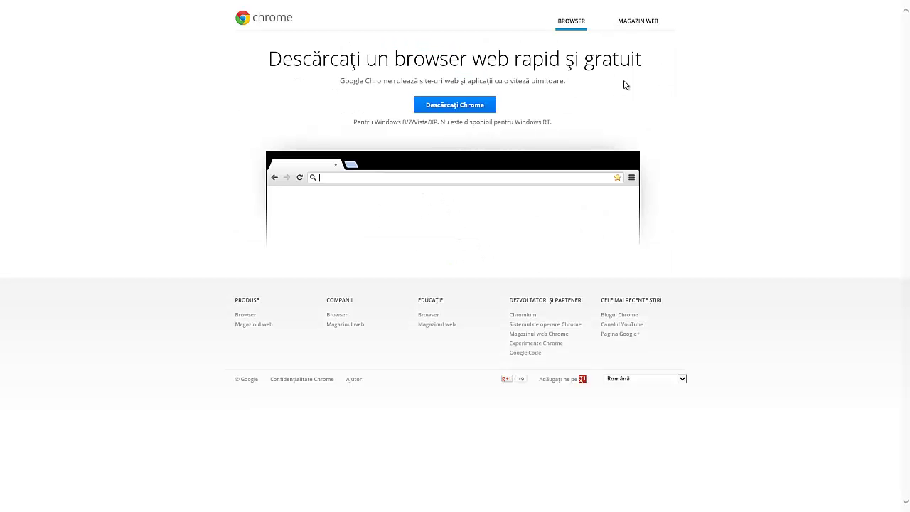
click(648, 379)
scroll(638, 325, up, 1)
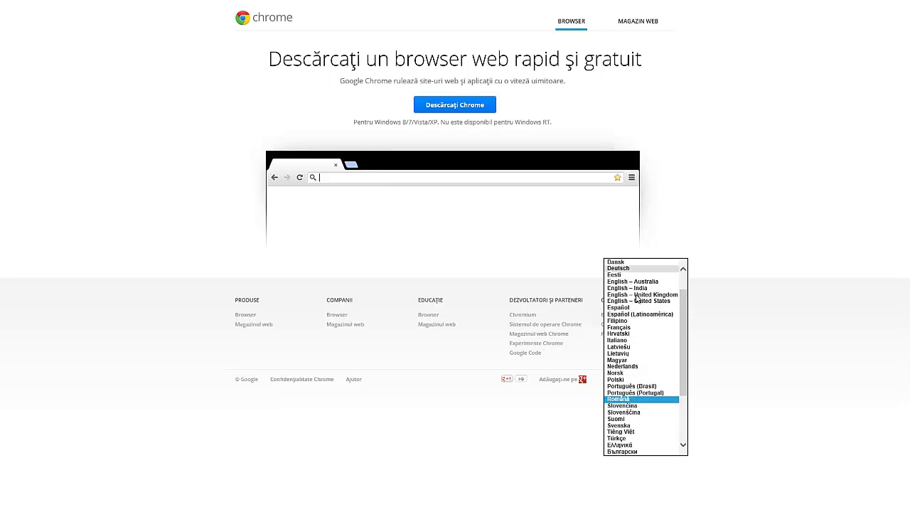
click(636, 302)
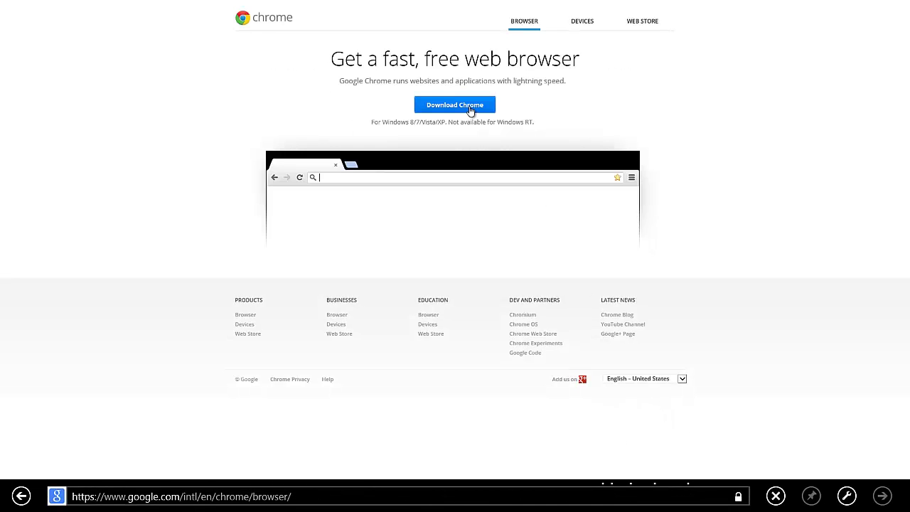
click(471, 107)
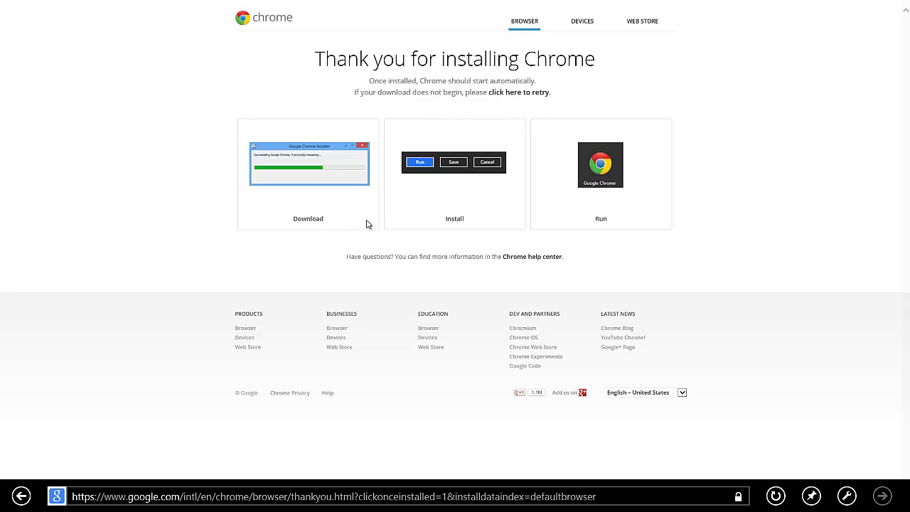
Retry the Chrome download and run ChromeSetup.exe from the download bar
click(539, 93)
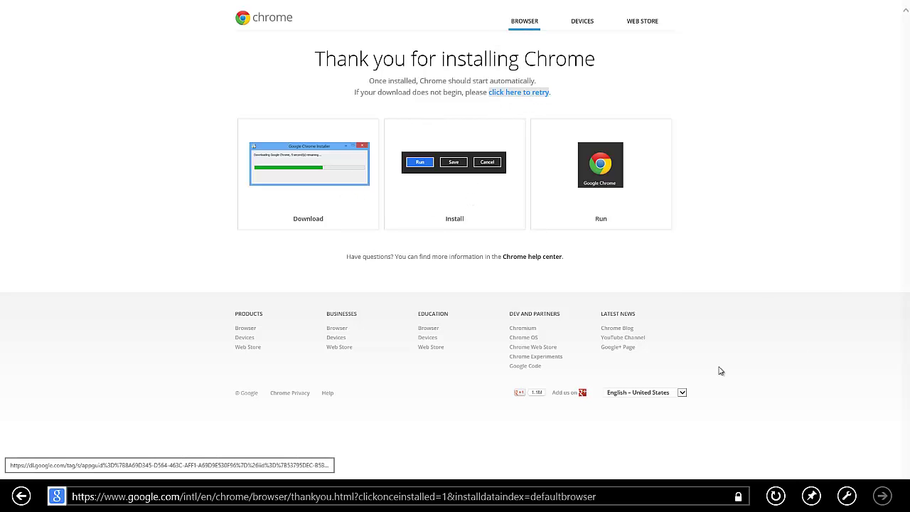
click(527, 95)
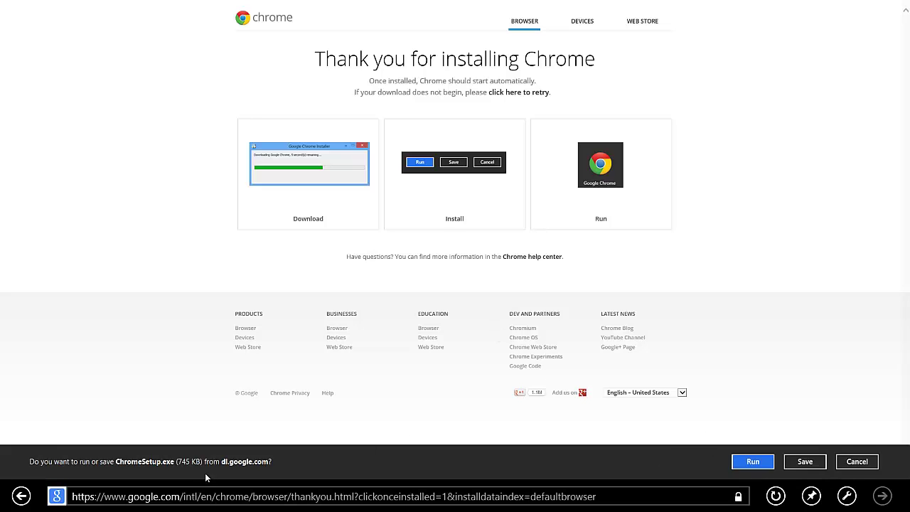
click(754, 462)
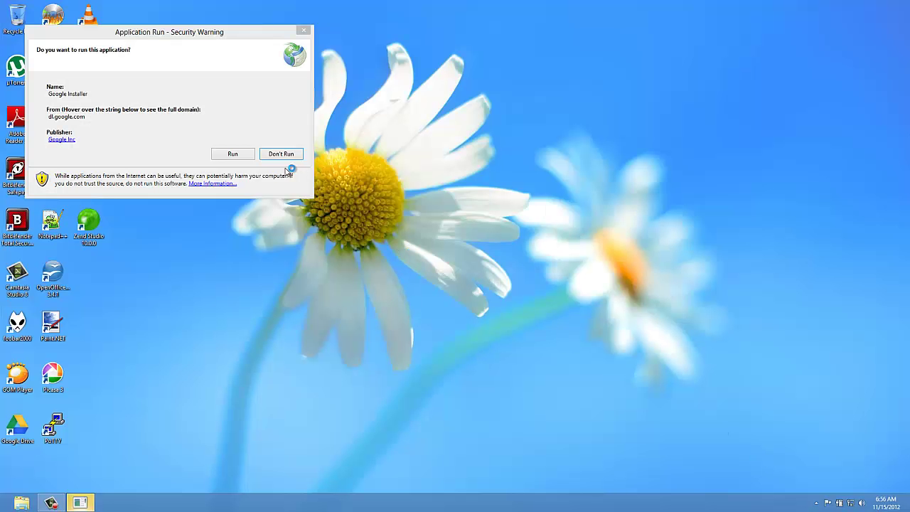
Allow the Google Installer to run from the Application Run security warning
click(234, 154)
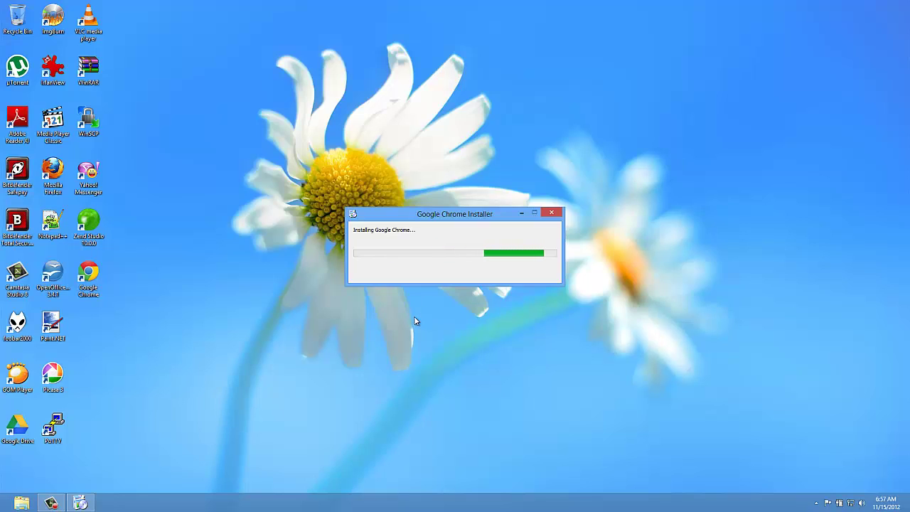
Make Google Chrome the default browser for web links and open the Chrome window
click(88, 278)
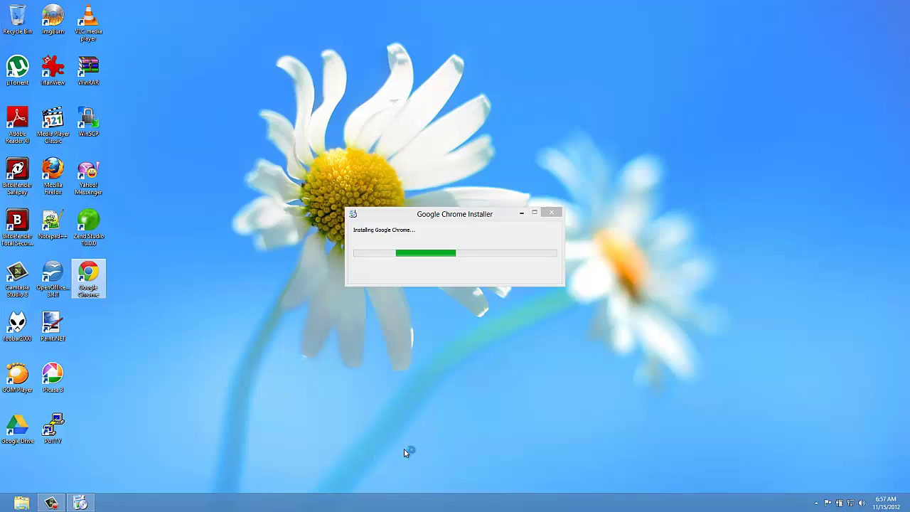
click(505, 229)
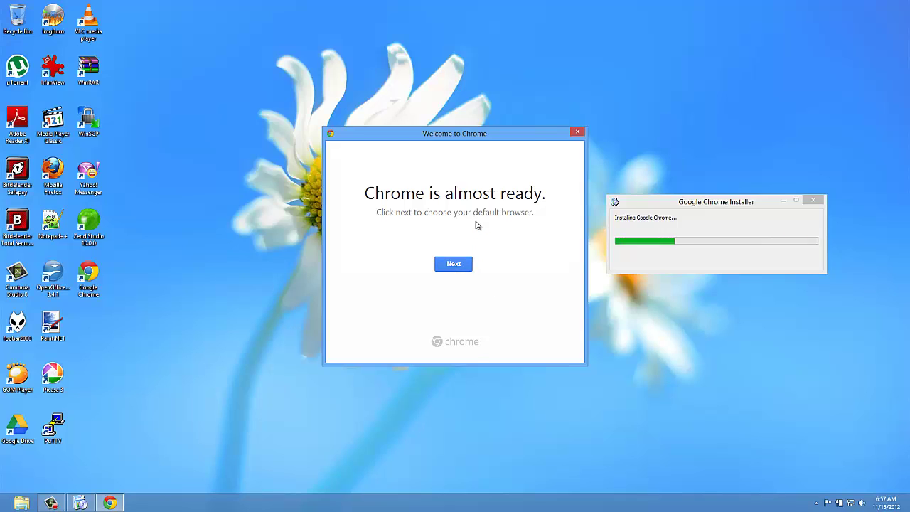
key(Return)
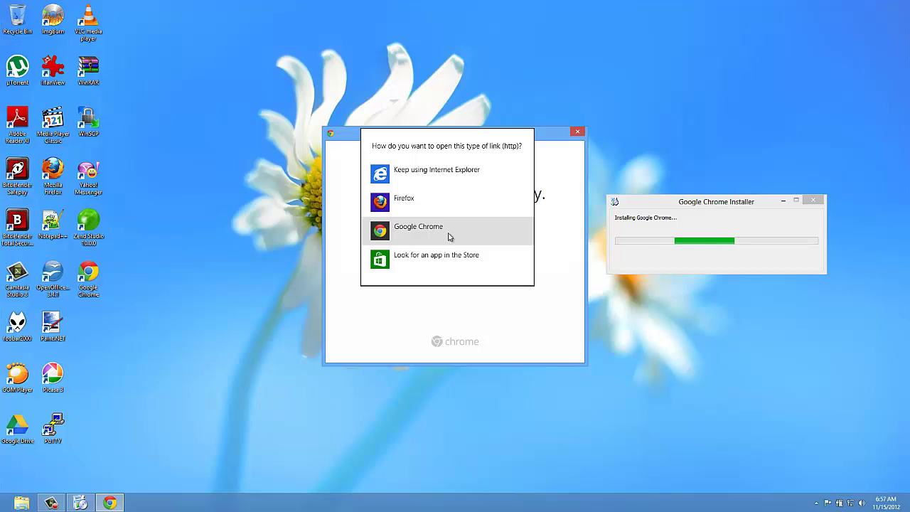
click(448, 236)
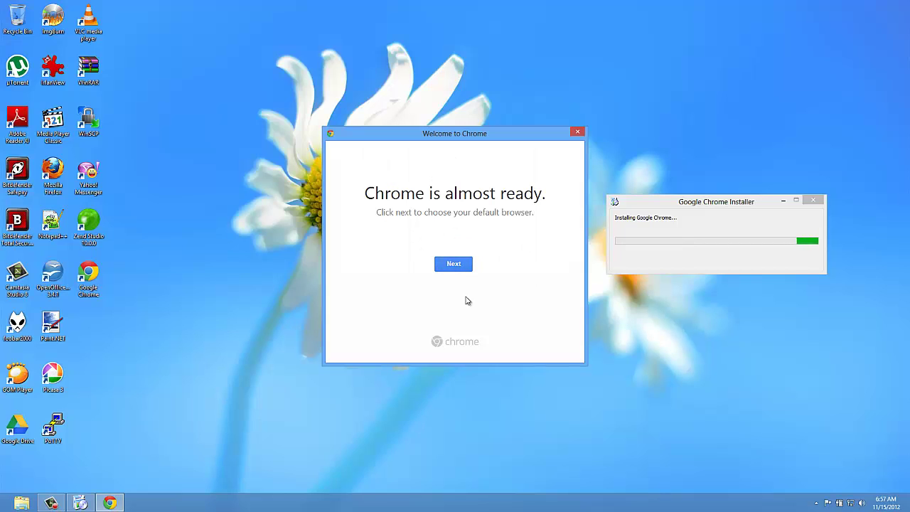
drag(713, 212, 664, 210)
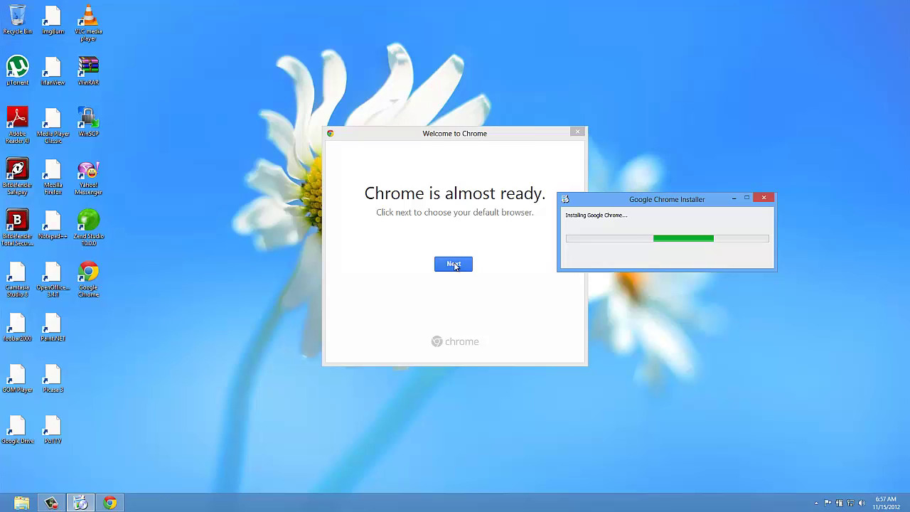
click(454, 264)
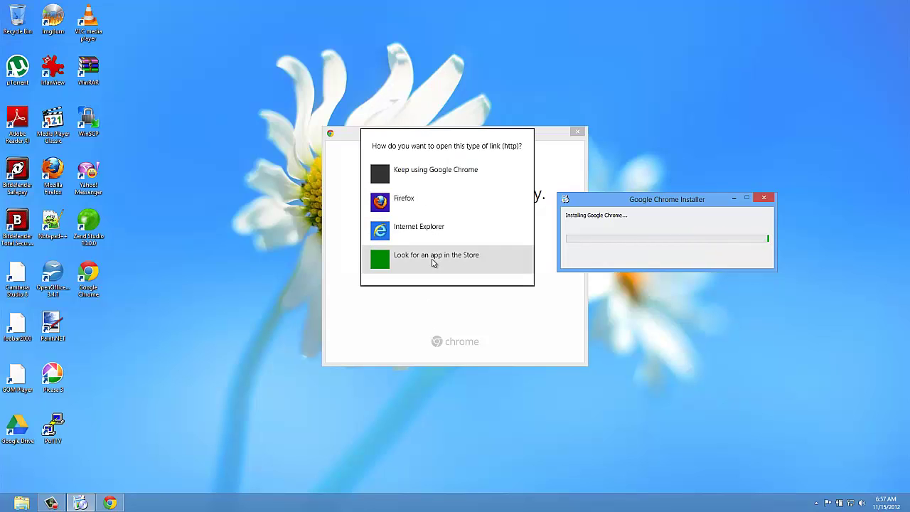
click(473, 172)
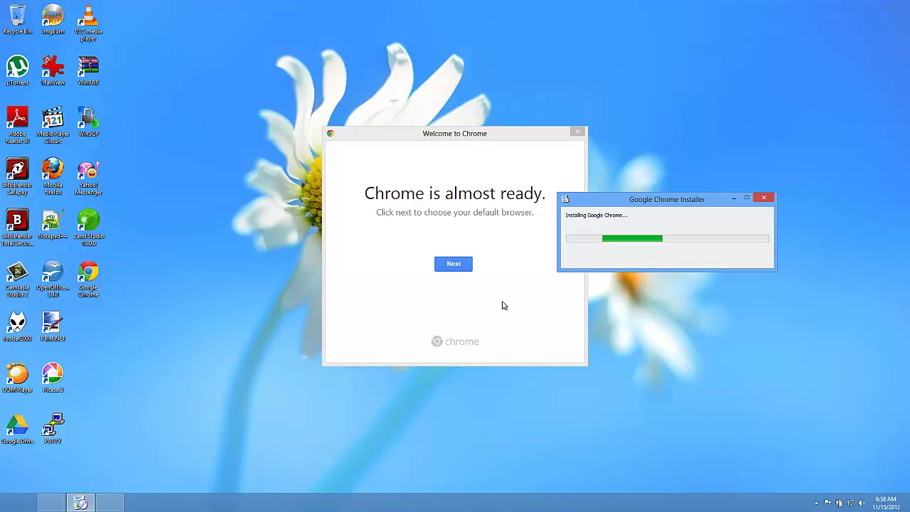
click(455, 265)
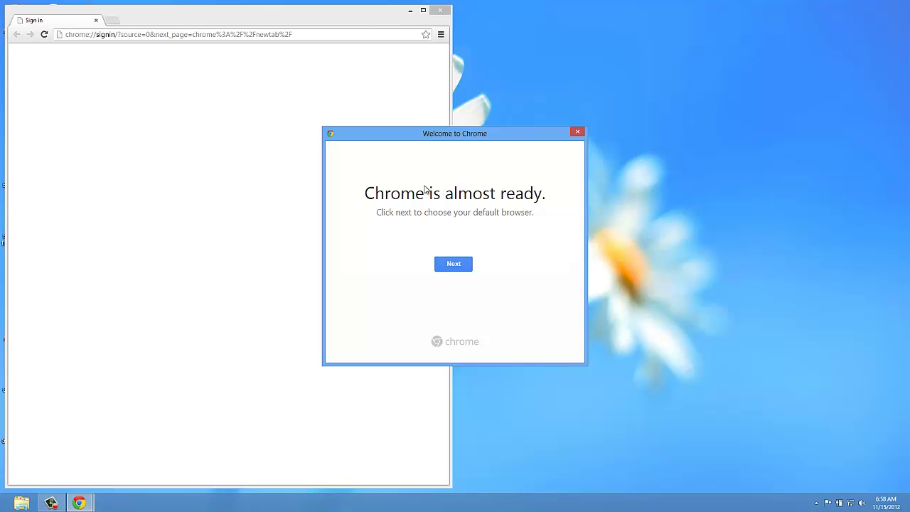
Keep using Google Chrome for web links and sign in with the account's email and password
drag(485, 138, 735, 80)
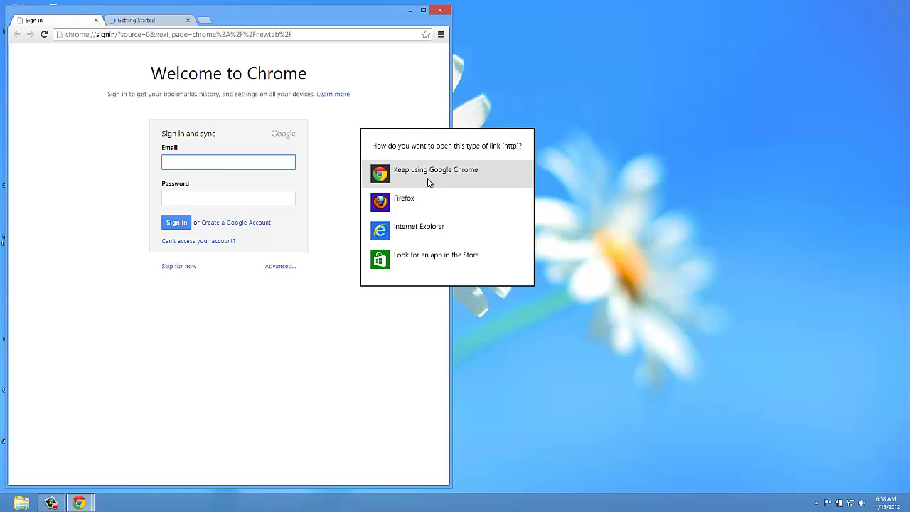
click(410, 178)
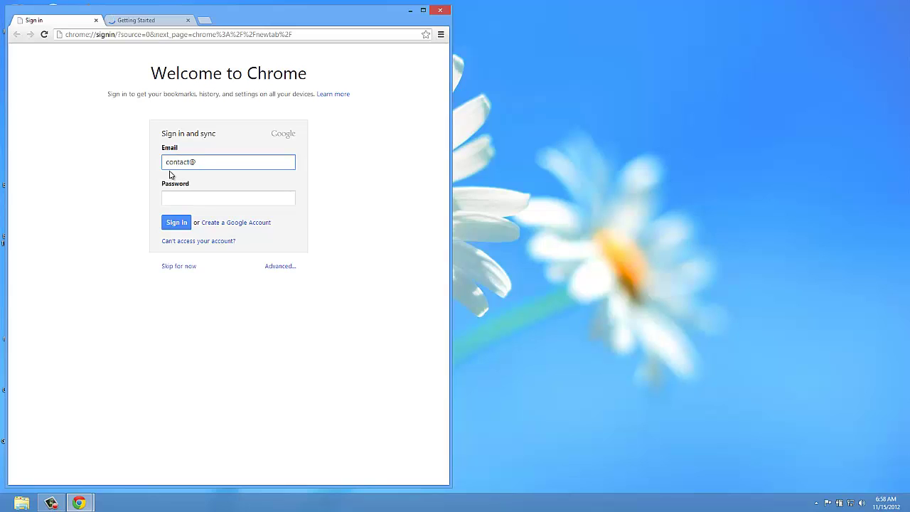
key(Tab)
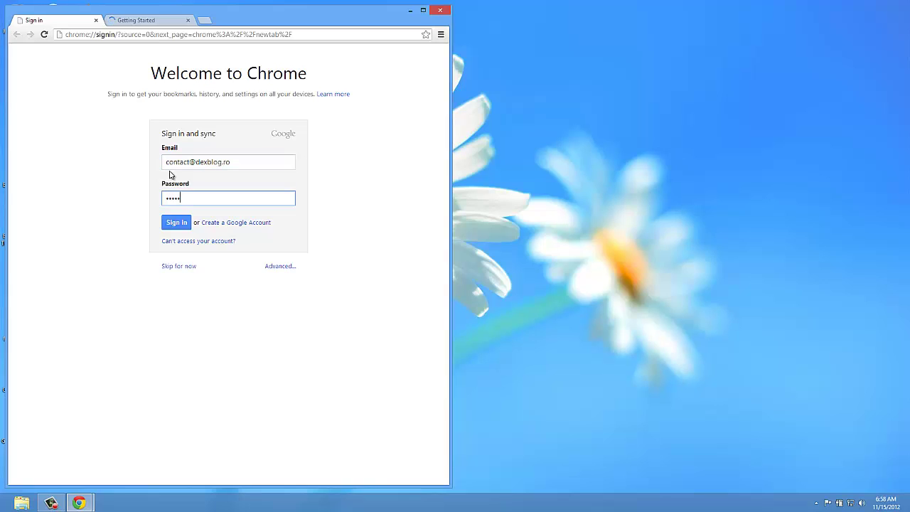
click(178, 224)
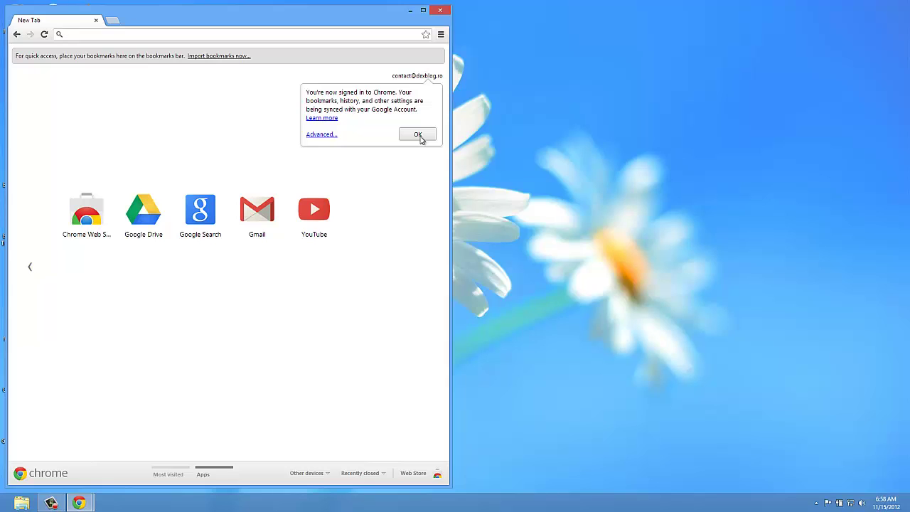
Dismiss the signed-in bubble, close the leftover Sign in window, and maximize the New Tab window
click(421, 137)
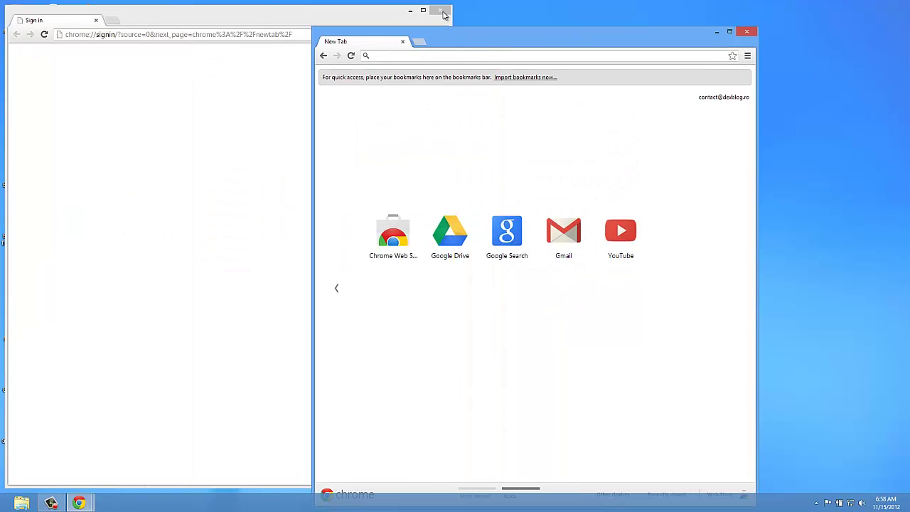
click(441, 10)
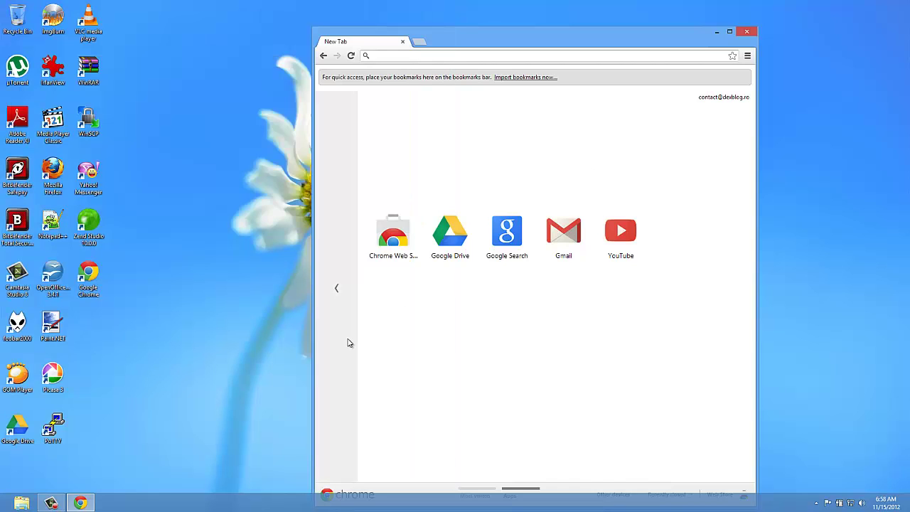
click(732, 33)
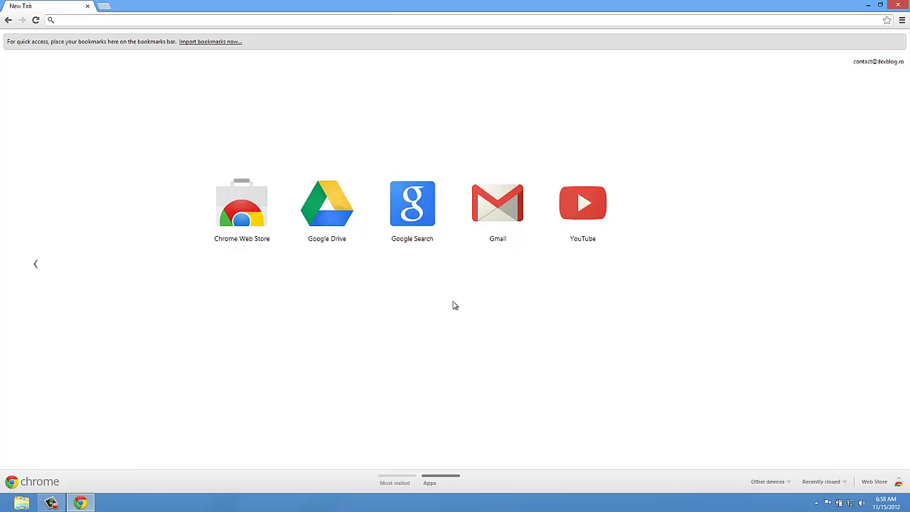